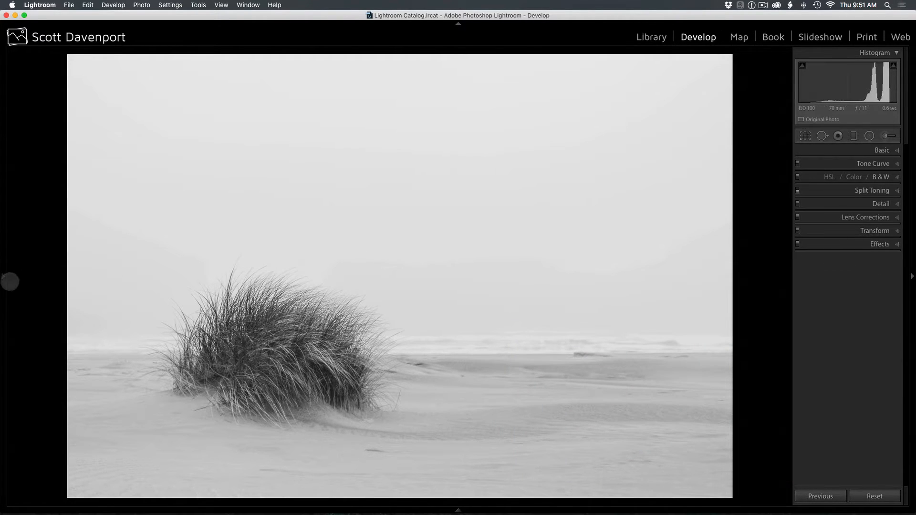
# - Review the beach grass photo's edit history from the latest export entry back through the early adjustments
pyautogui.click(3, 276)
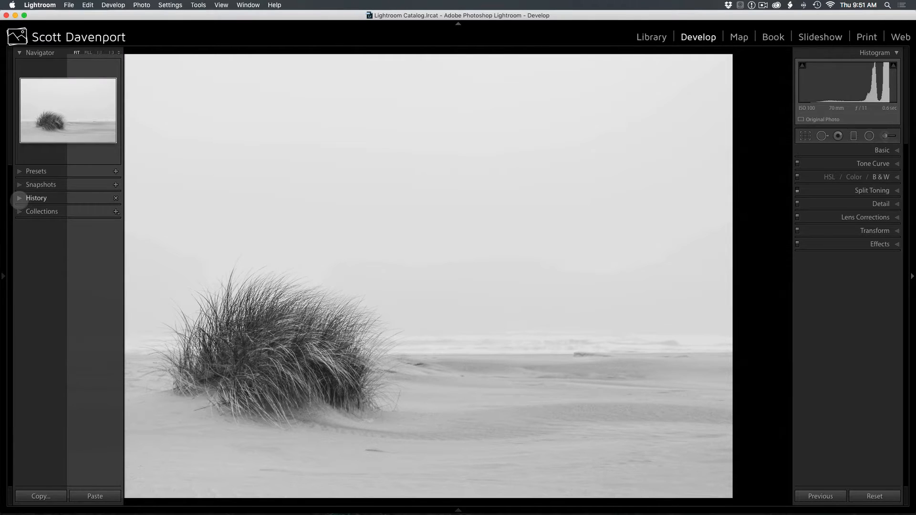
pyautogui.click(21, 200)
pyautogui.scroll(-1, 51, 310)
pyautogui.scroll(-6, 51, 310)
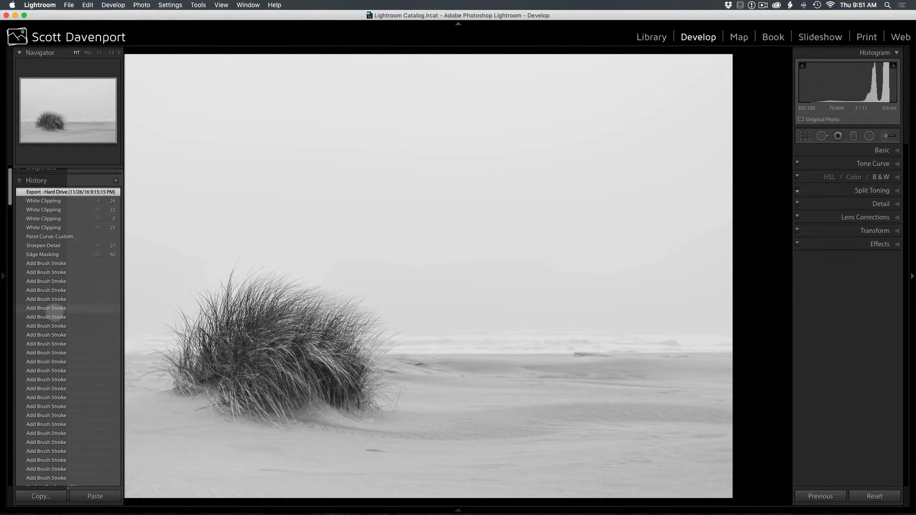
pyautogui.scroll(-10, 51, 310)
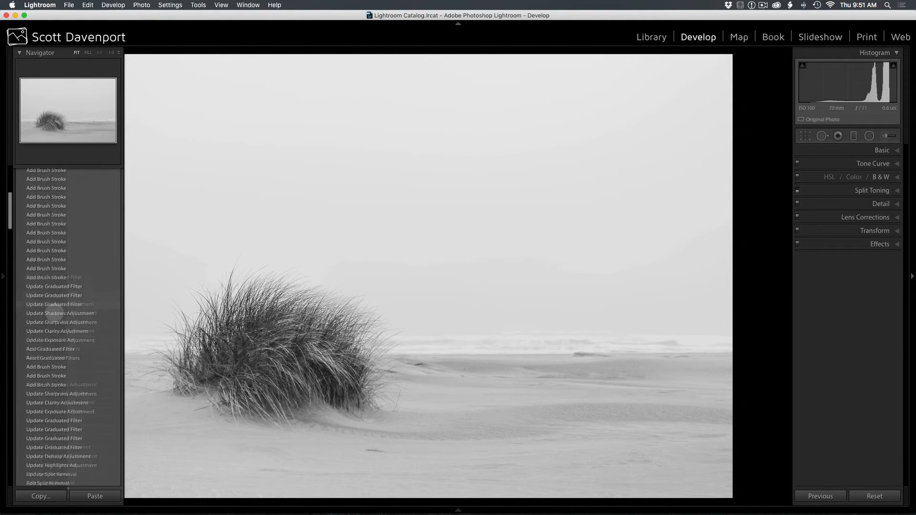
pyautogui.scroll(-10, 54, 311)
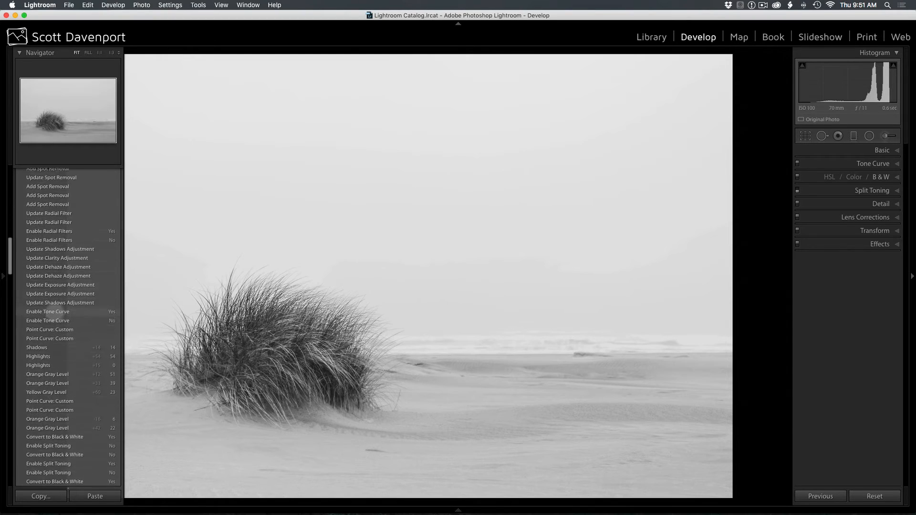
pyautogui.scroll(-10, 52, 310)
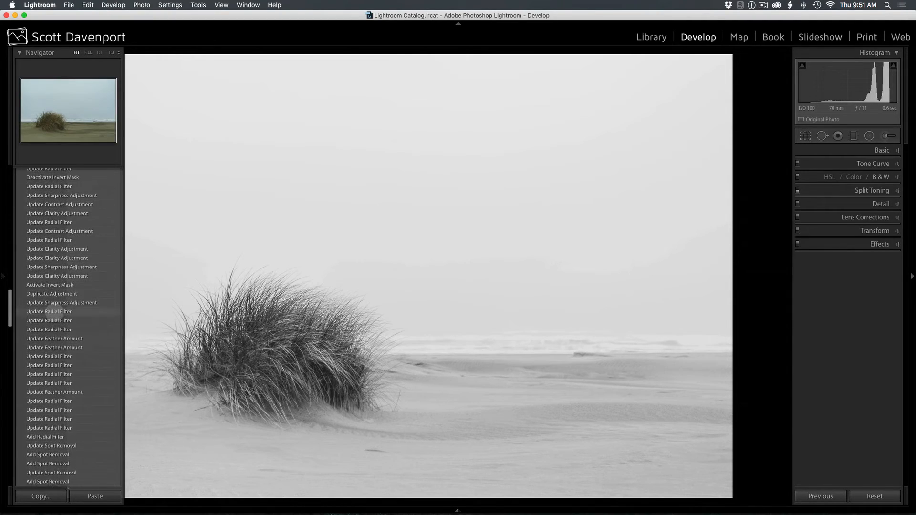
pyautogui.scroll(-6, 53, 311)
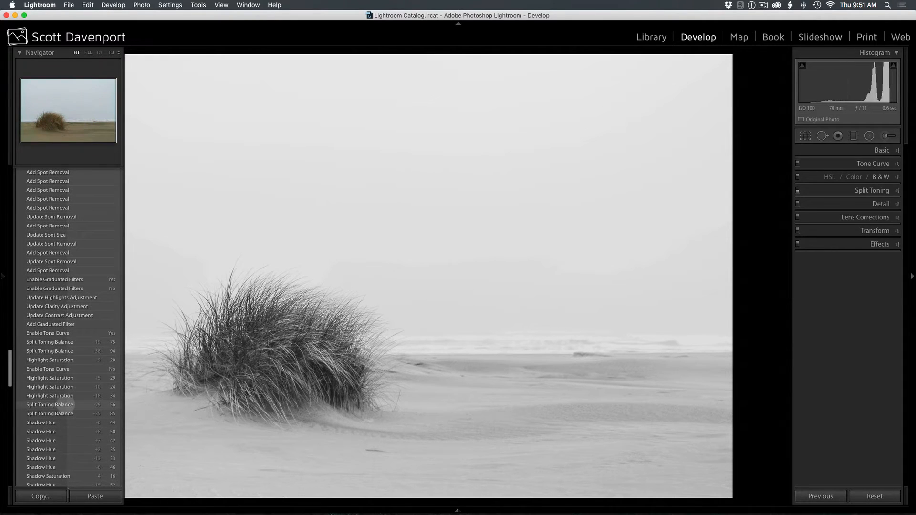
pyautogui.scroll(-8, 64, 396)
pyautogui.scroll(-3, 65, 401)
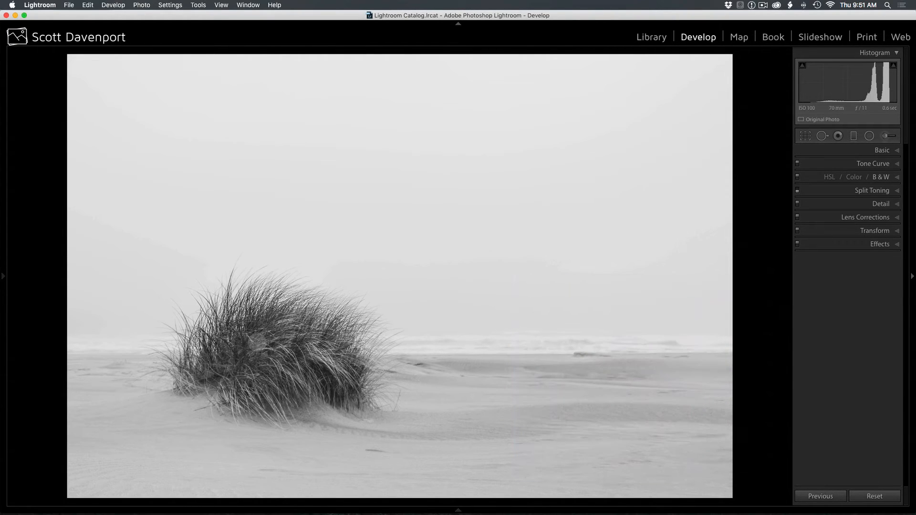
# - Compare the edited photo with its before version and display its Basic adjustment settings
pyautogui.press('\\')
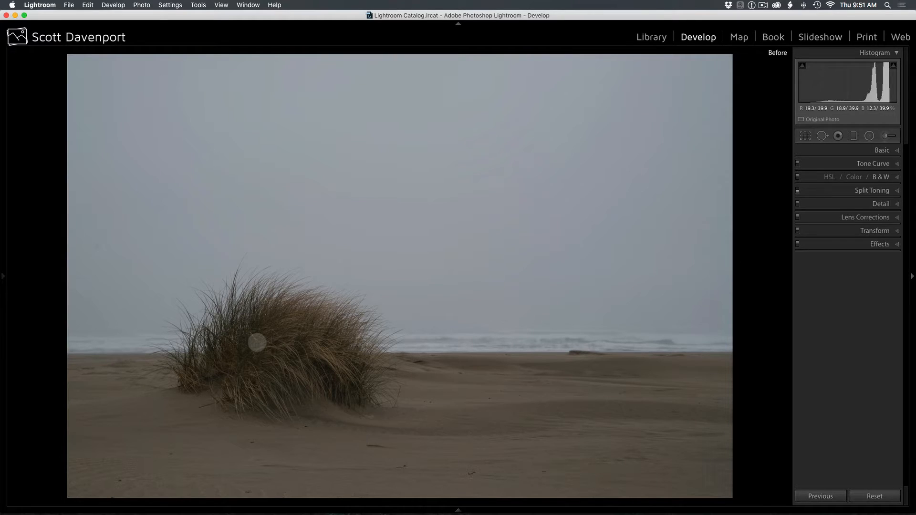
pyautogui.press('\\')
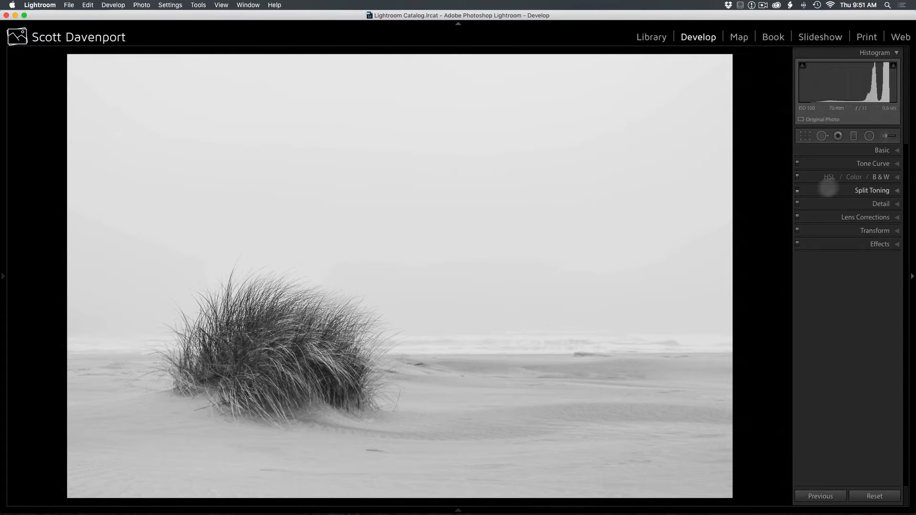
pyautogui.click(891, 152)
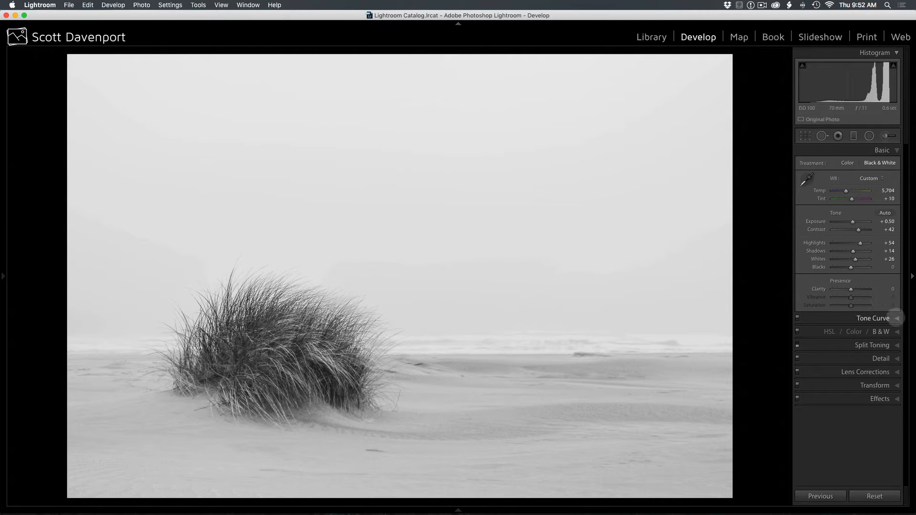
# - Display the custom tone curve and compare the photo with the curve disabled and enabled
pyautogui.click(896, 318)
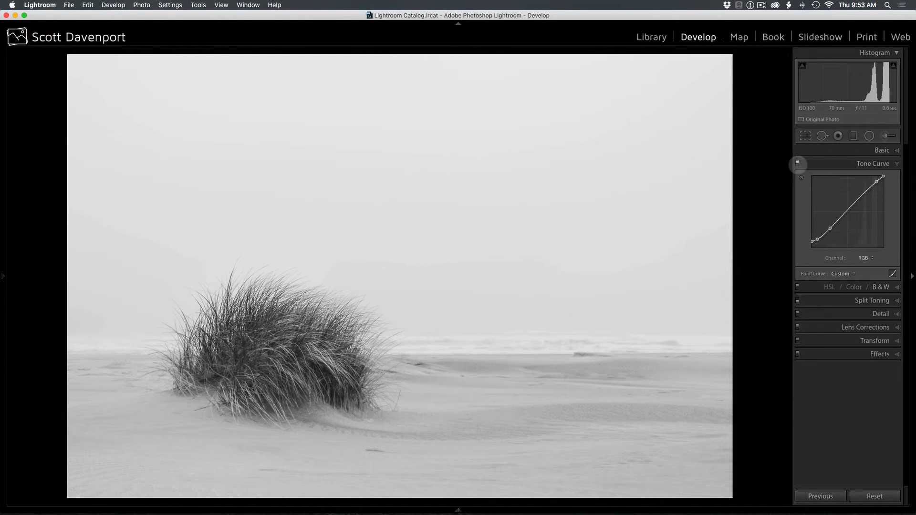
pyautogui.click(797, 163)
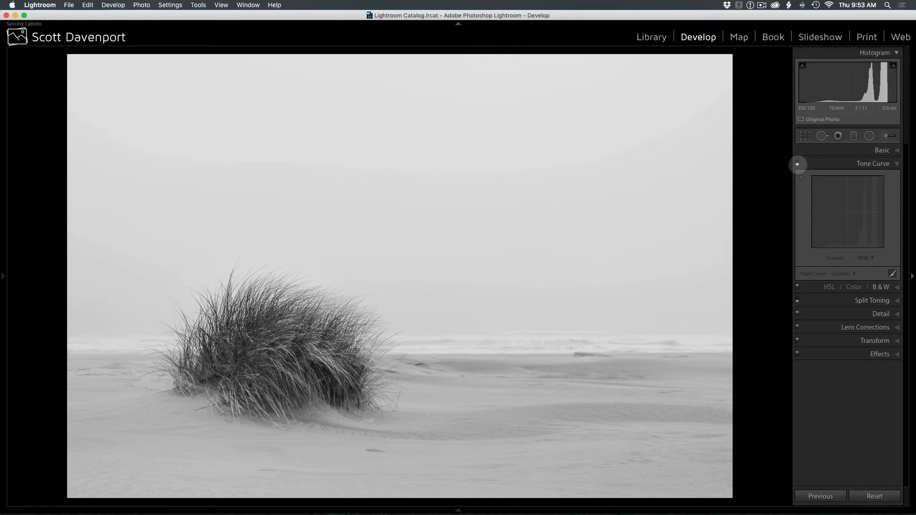
pyautogui.click(797, 163)
pyautogui.click(797, 164)
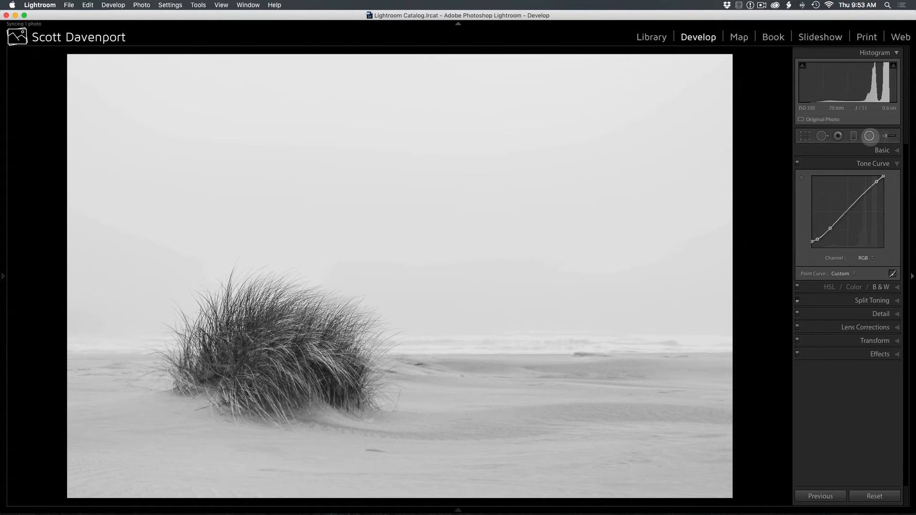
# - Select the existing radial filter centred on the grass clump and show its mask overlay
pyautogui.click(869, 136)
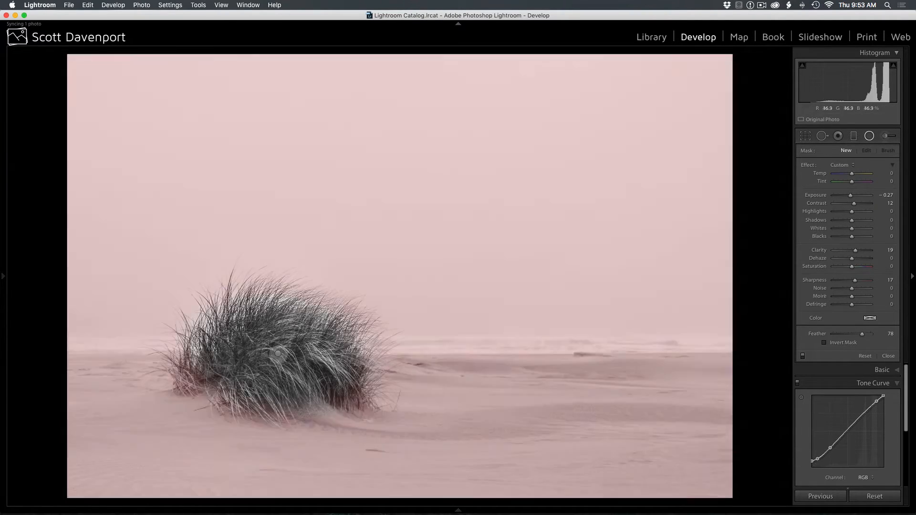
pyautogui.click(278, 353)
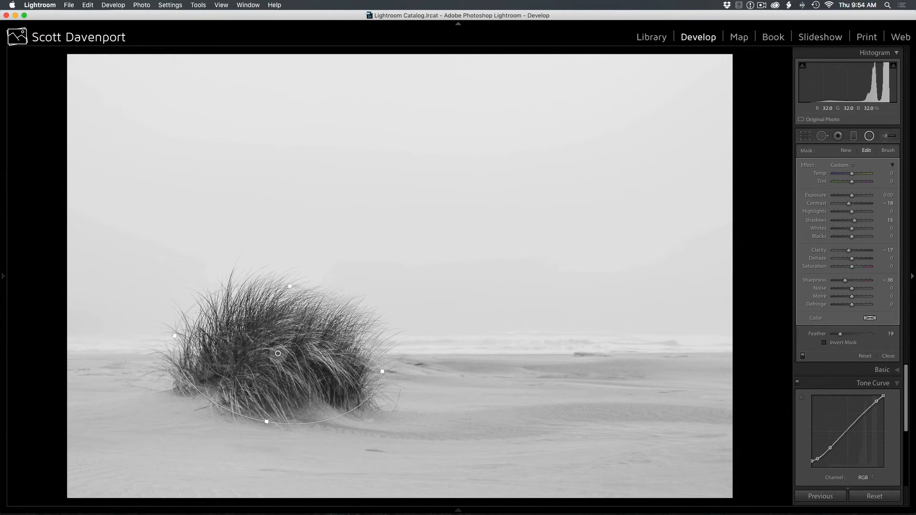
pyautogui.press('o')
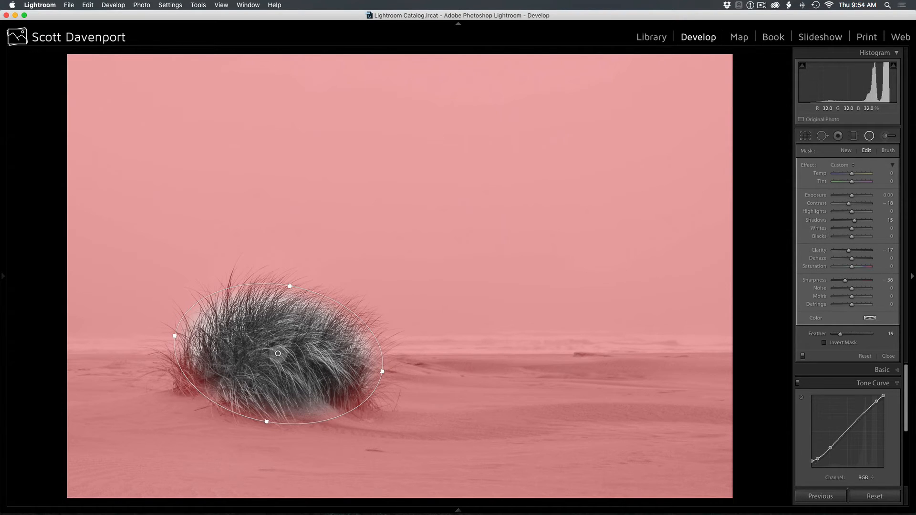
# - Move the radial filter off the grass into the sky, select the inverted filter beneath it to examine its settings, and undo the move
pyautogui.moveTo(278, 353); pyautogui.dragTo(531, 206)
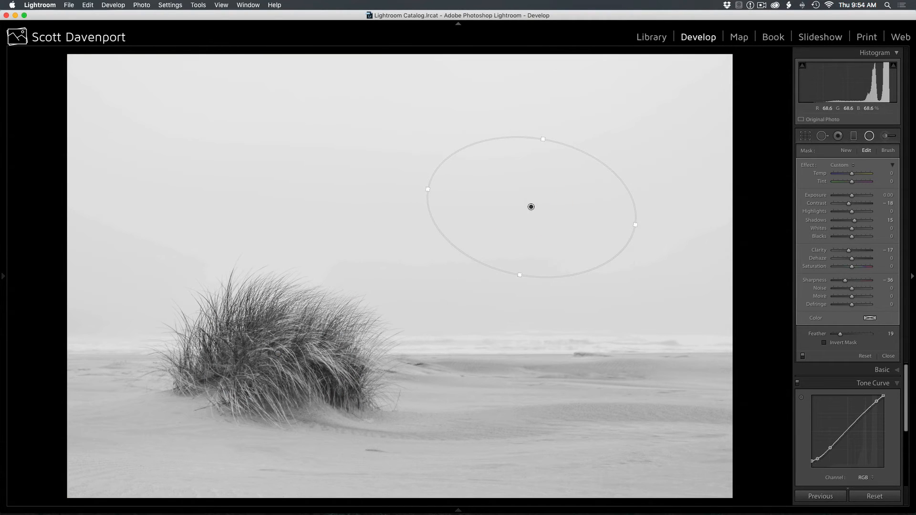
pyautogui.click(278, 353)
pyautogui.moveTo(278, 353)
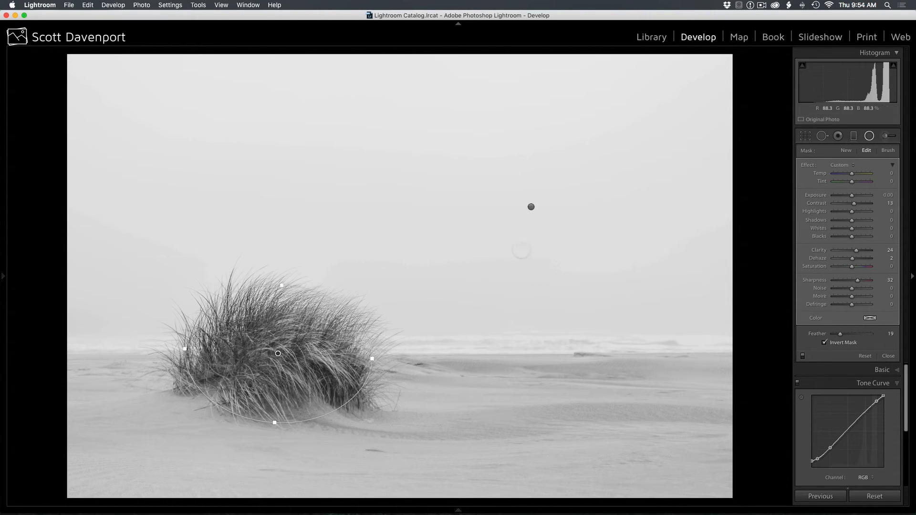
pyautogui.press('super+z')
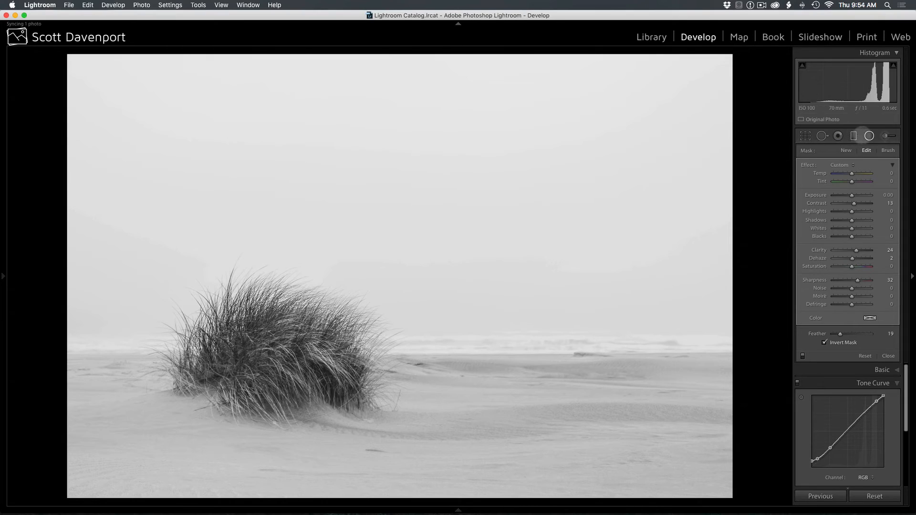
# - Select the existing brush adjustment on the grass clump, examine its settings and painted mask, and hide the mask overlay
pyautogui.click(885, 136)
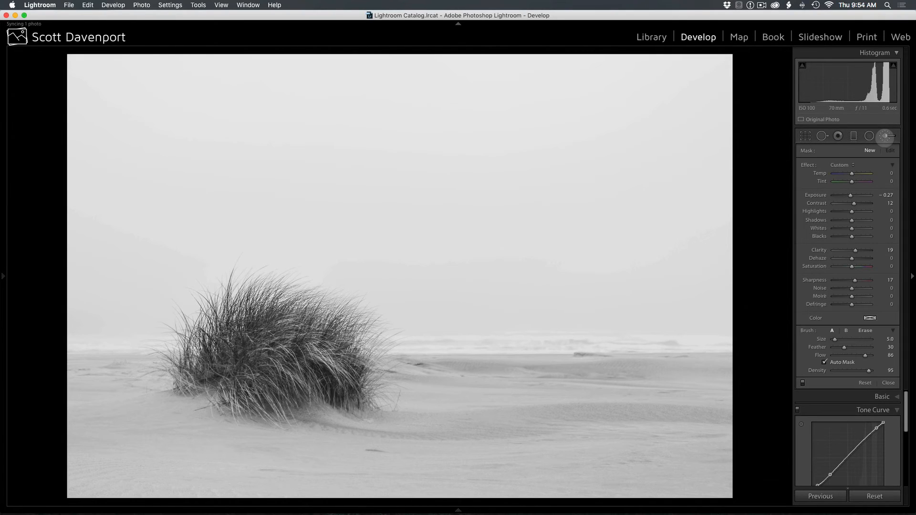
pyautogui.click(344, 323)
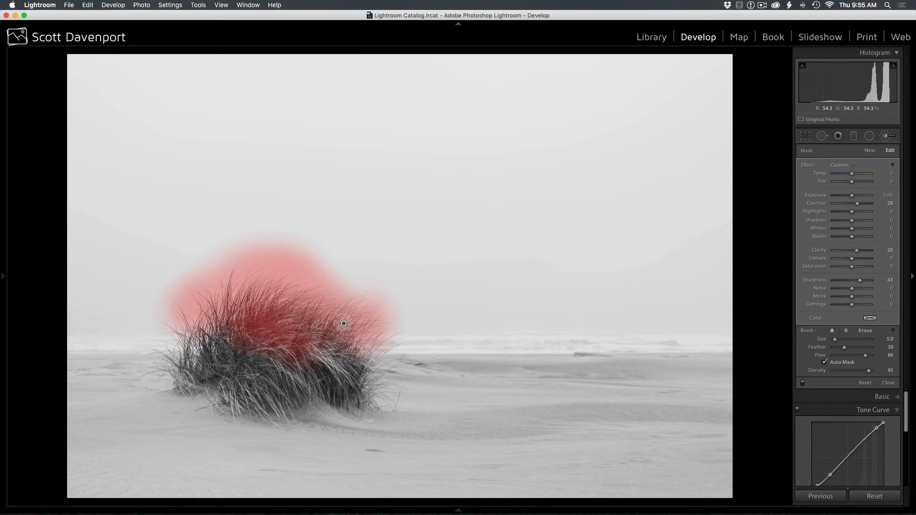
pyautogui.press('o')
# - Inspect the grass tips along the clump's edge at close magnification and return to the full photo view
pyautogui.press('z')
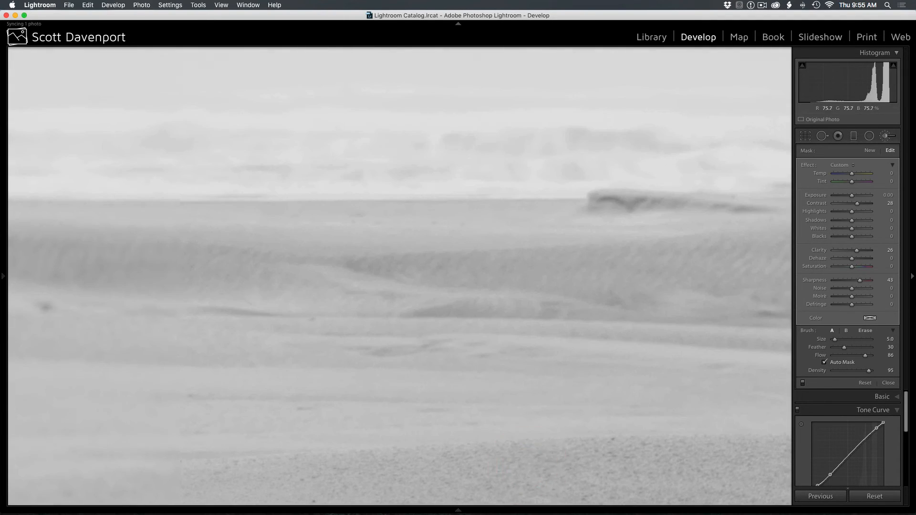
pyautogui.moveTo(196, 278); pyautogui.dragTo(694, 422)
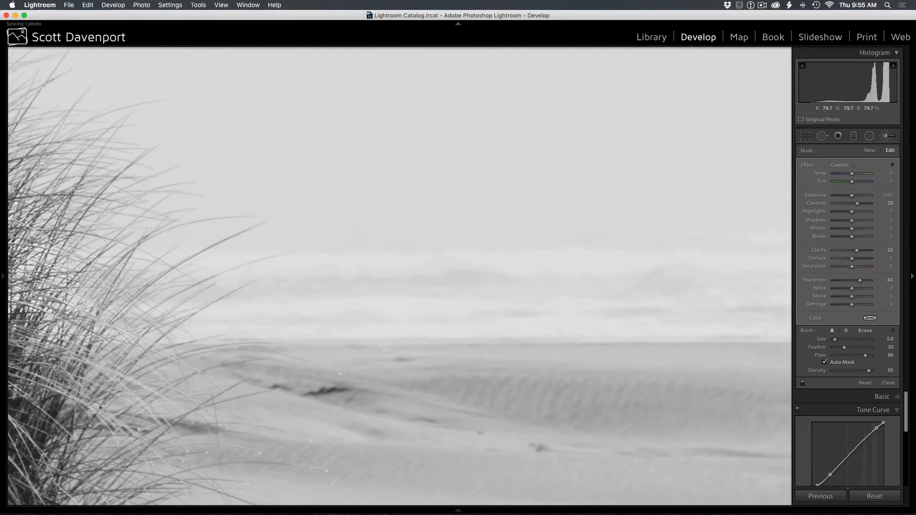
pyautogui.moveTo(297, 393); pyautogui.dragTo(360, 307)
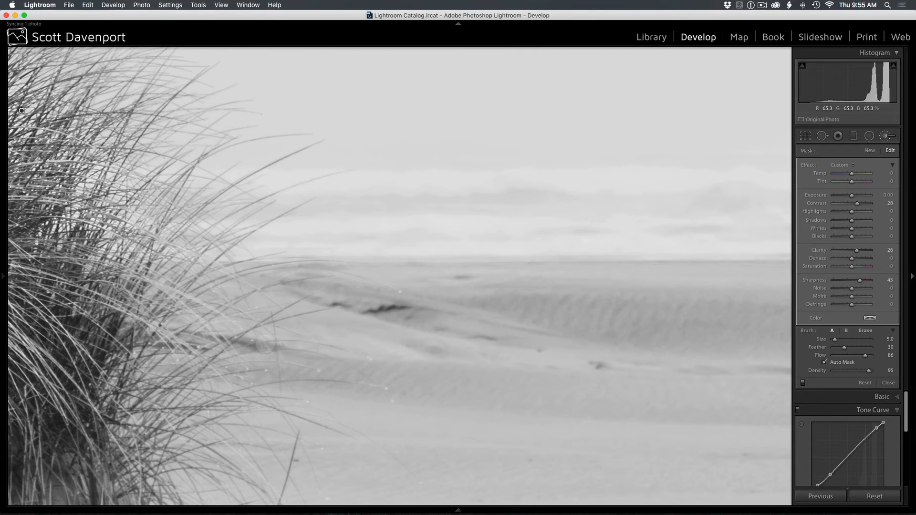
pyautogui.press('z')
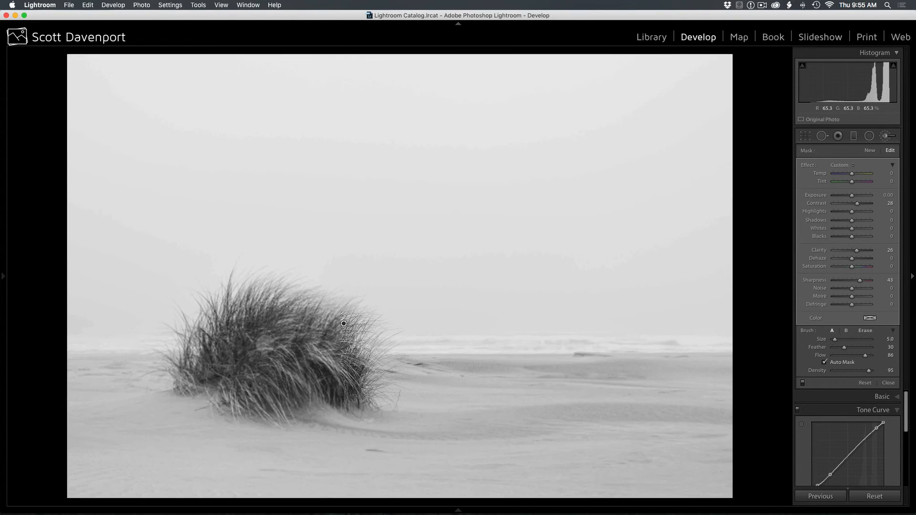